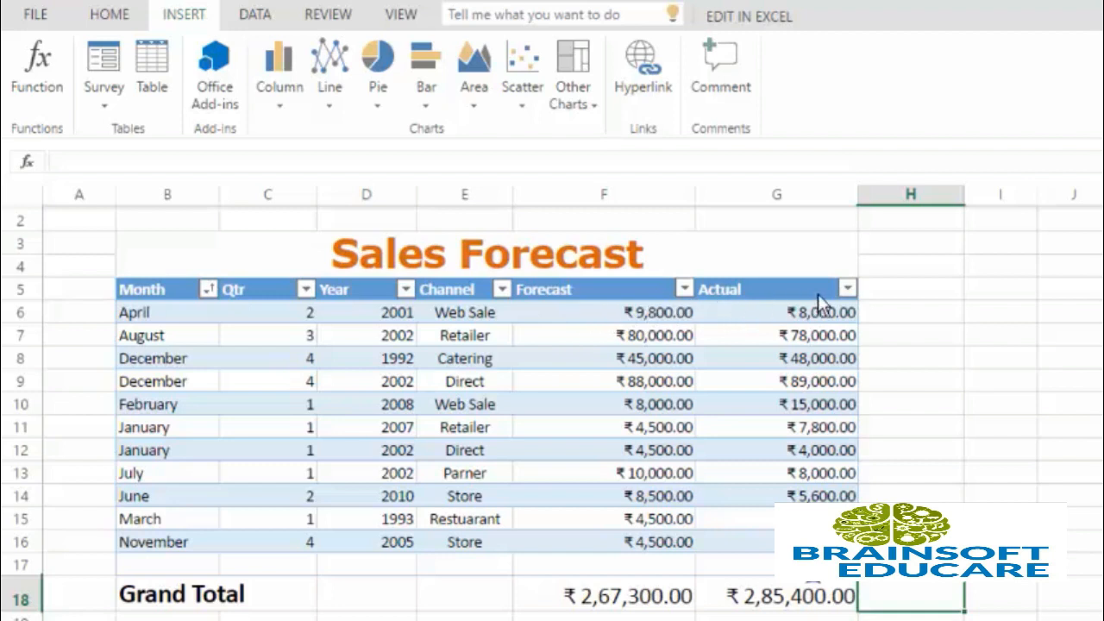
Insert a new column at H beside the Actual column and enter the header Difference in H5.
left_click(916, 293)
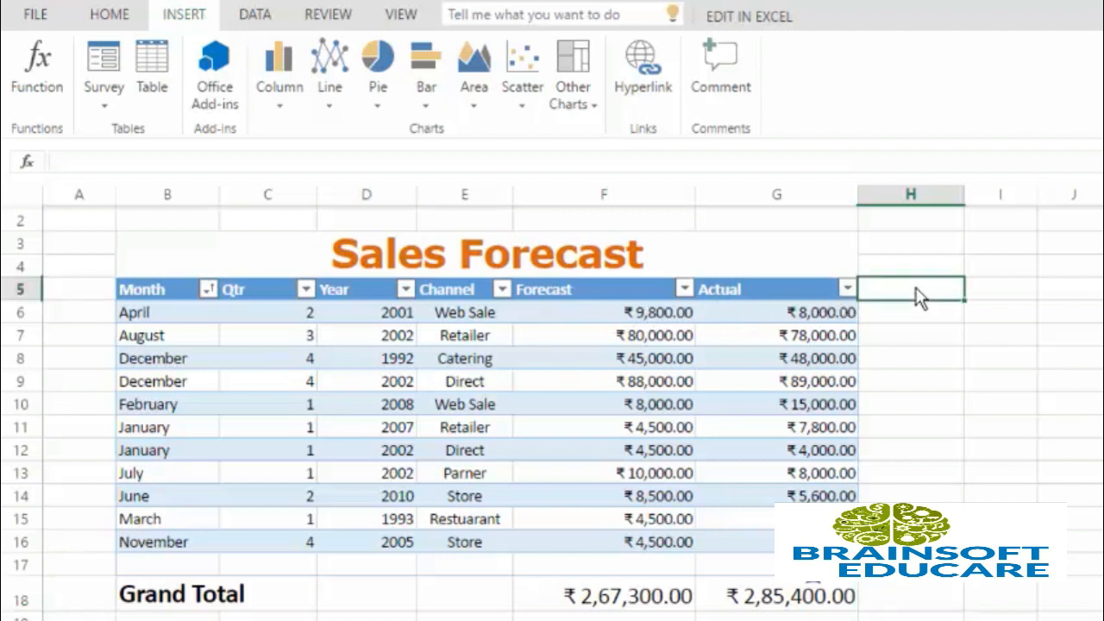
left_click(89, 13)
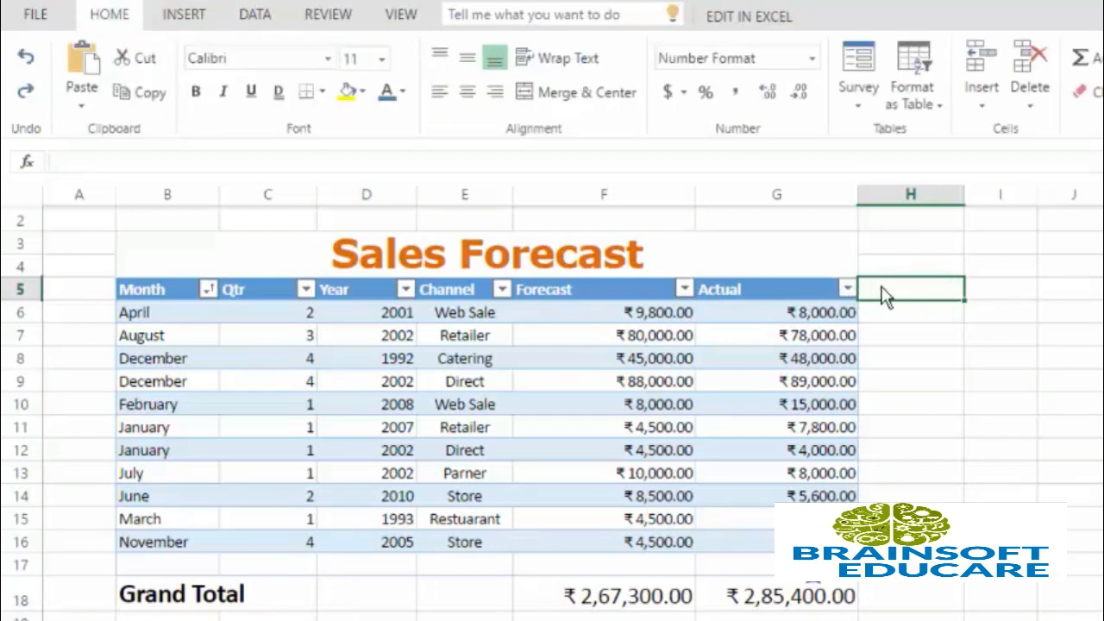
left_click(987, 117)
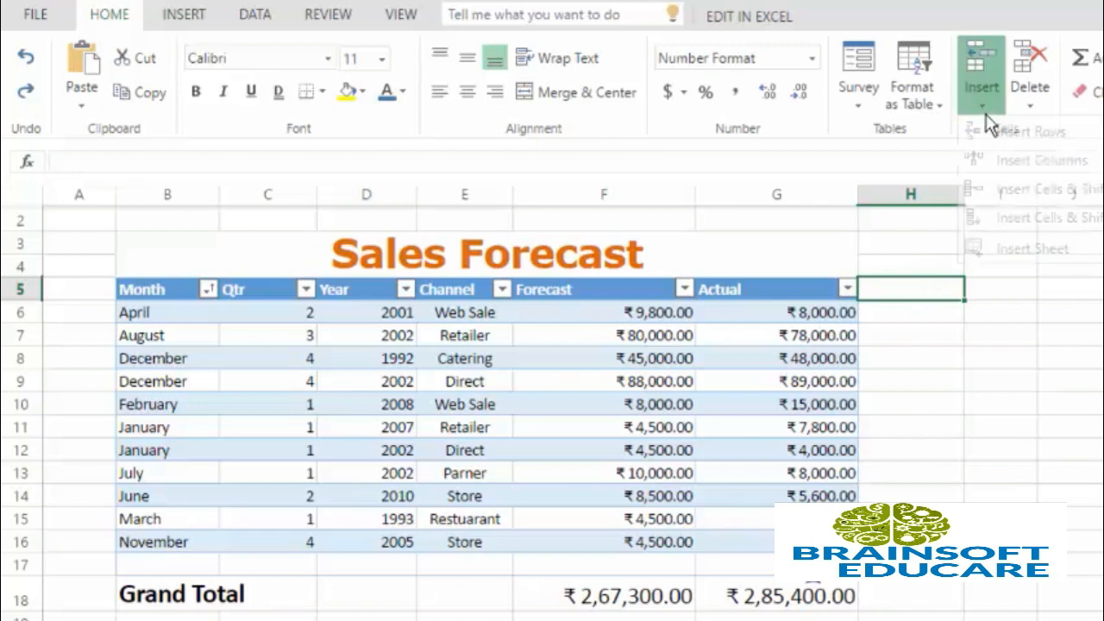
left_click(1050, 161)
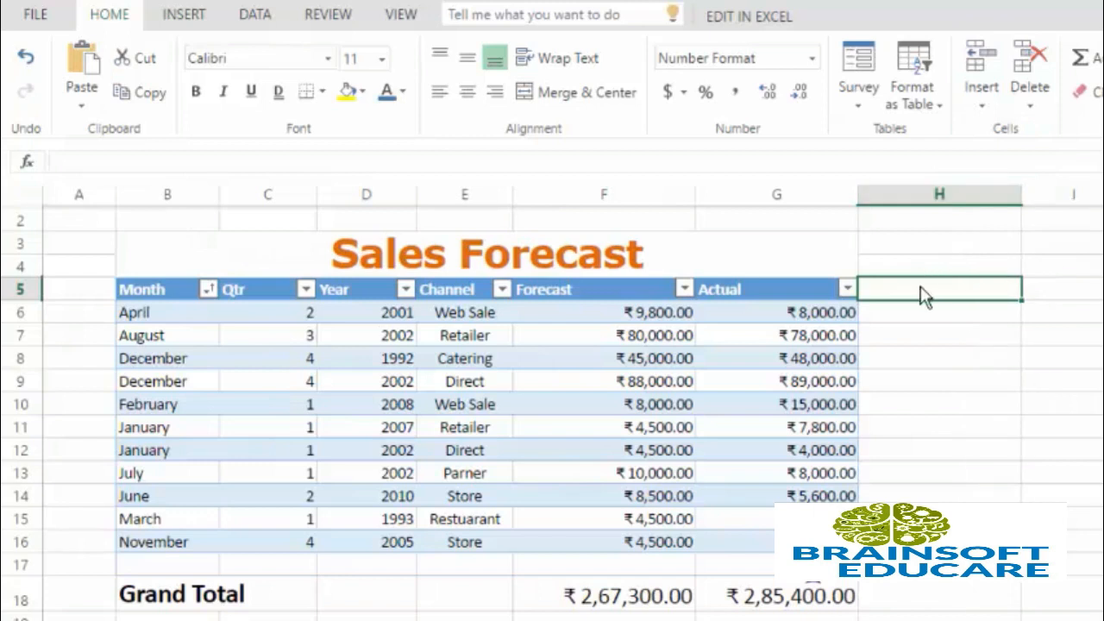
type("D")
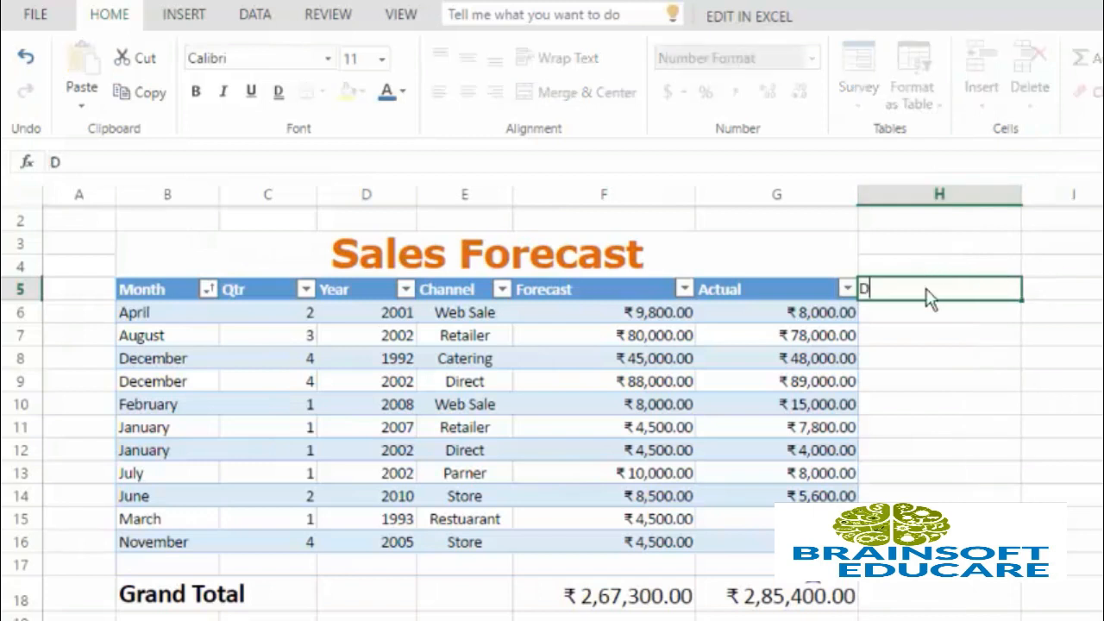
type("ifference")
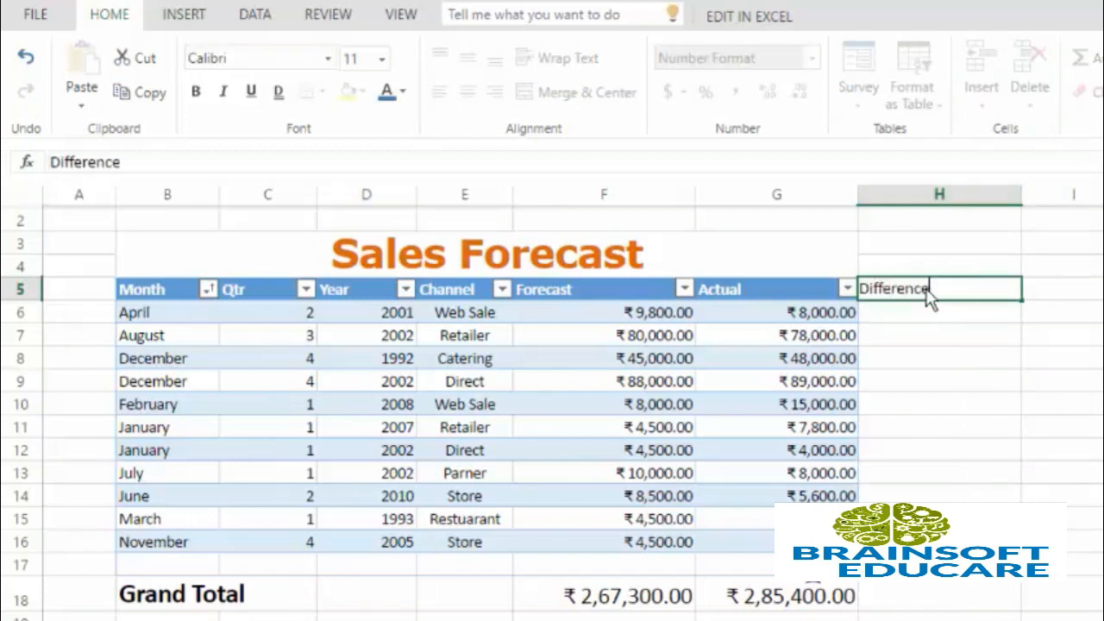
key("Return")
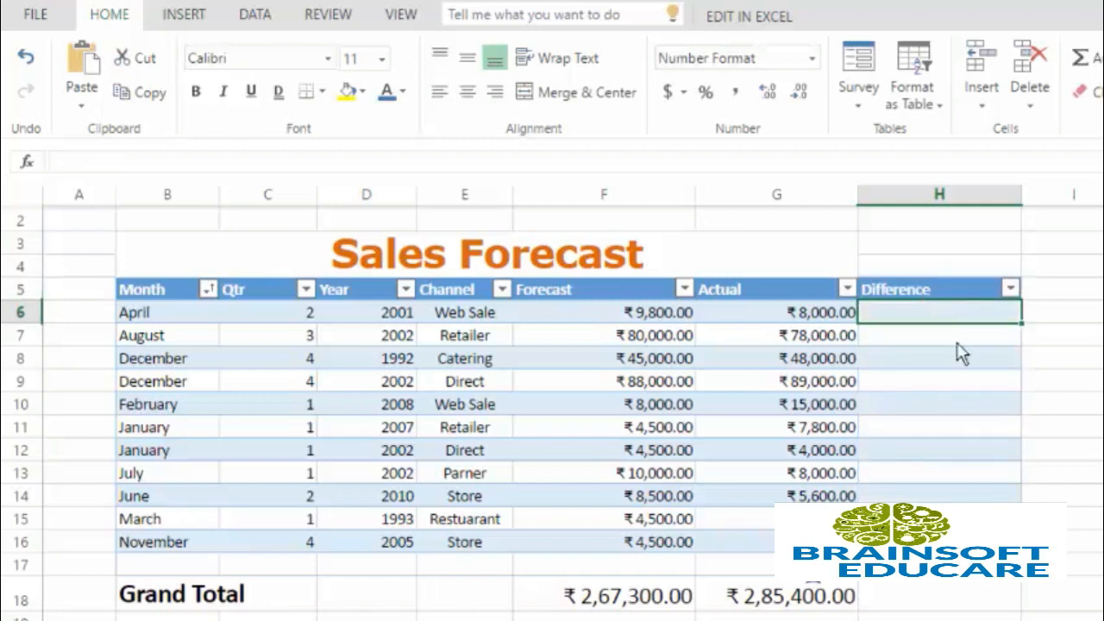
Re-merge and center the Sales Forecast title across B3:H4 so that it spans the Difference column.
left_click(1101, 312)
left_click_drag(980, 247, 398, 247)
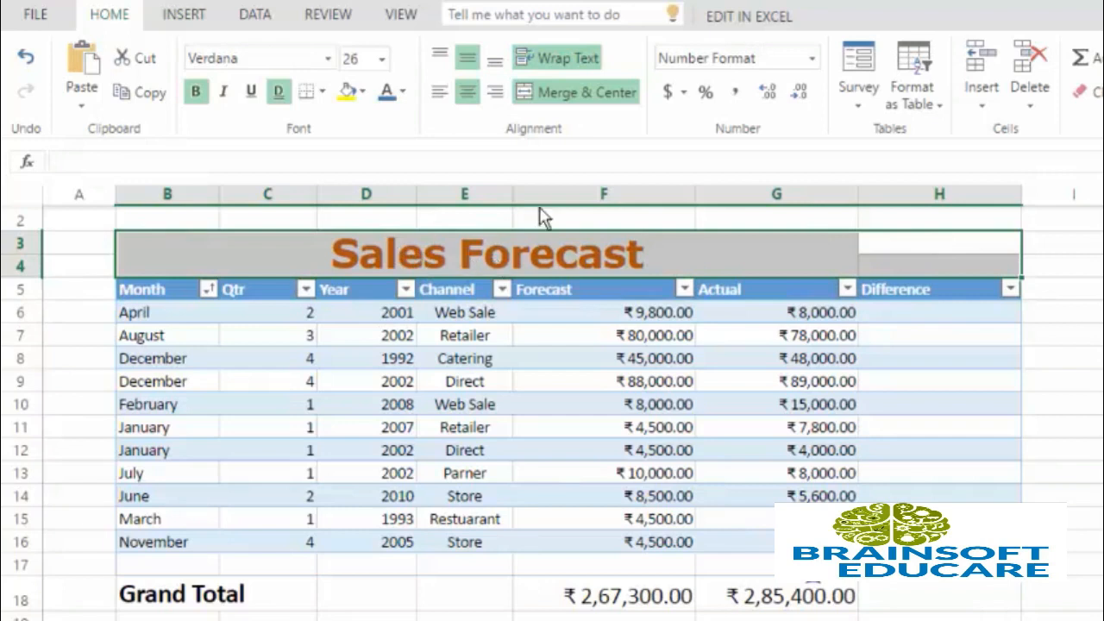
left_click(584, 97)
left_click(587, 97)
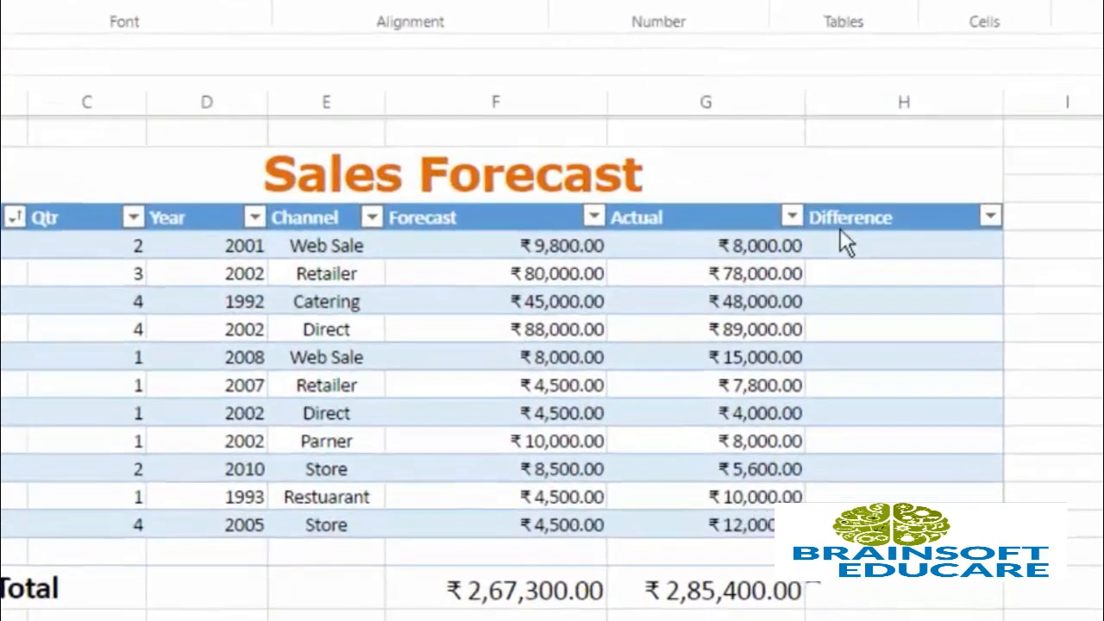
Begin a formula in H6 of the Difference column with a reference to April's forecast in F6.
left_click(889, 307)
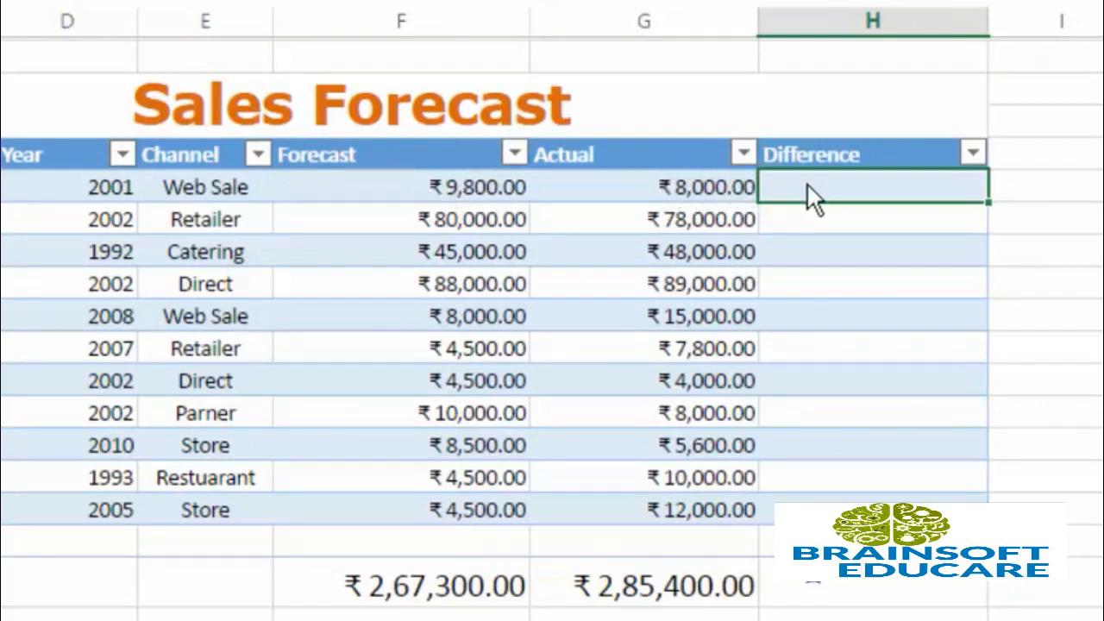
type("=")
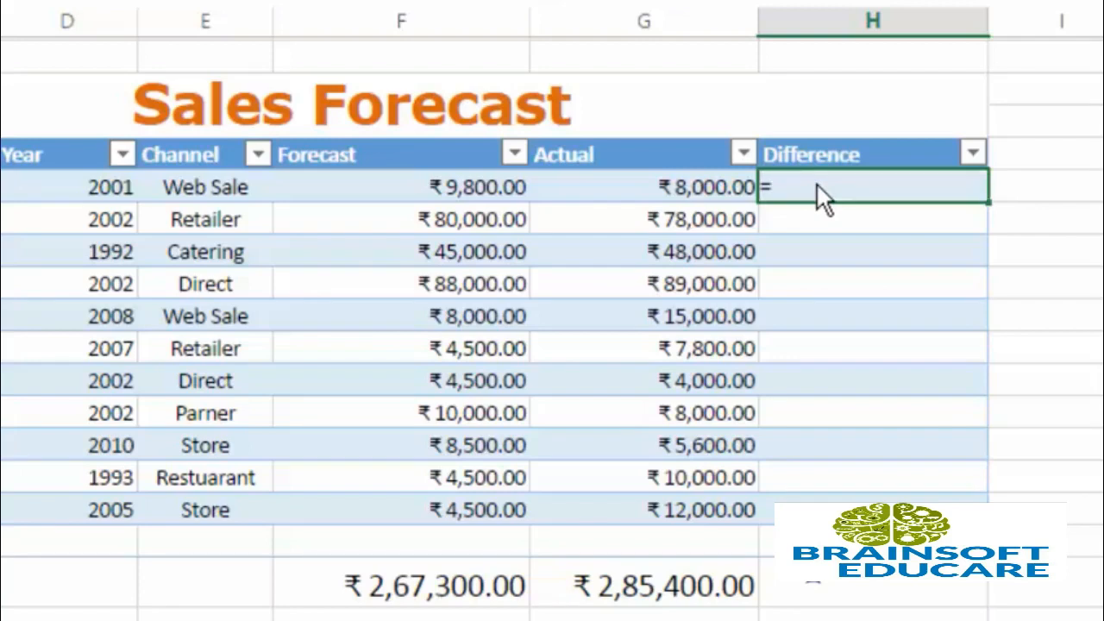
left_click(445, 183)
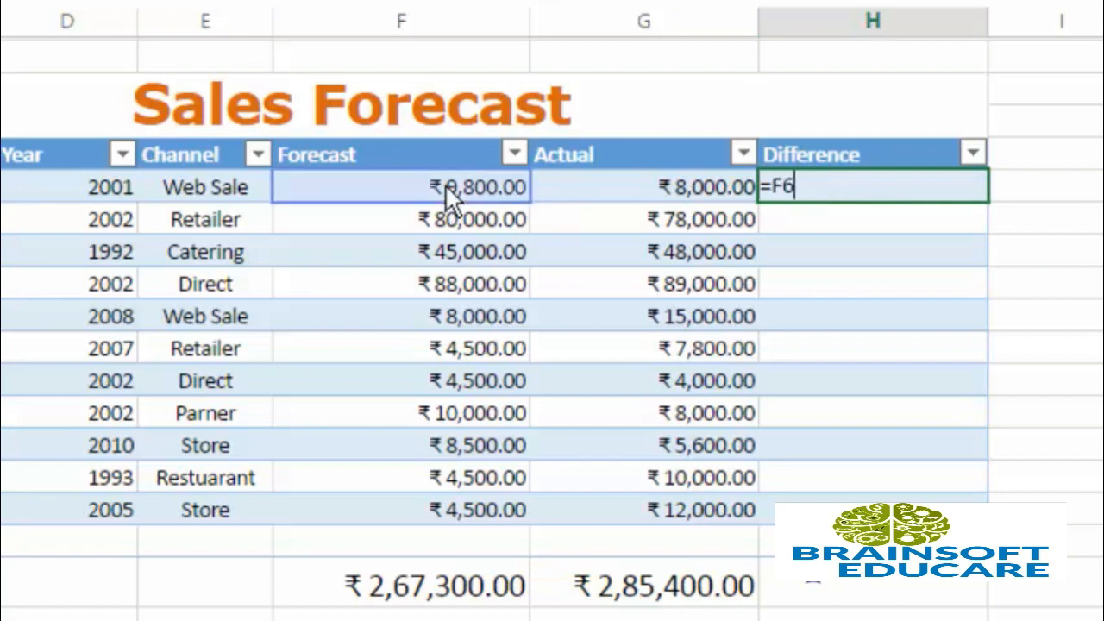
left_click(826, 226)
left_click(857, 292)
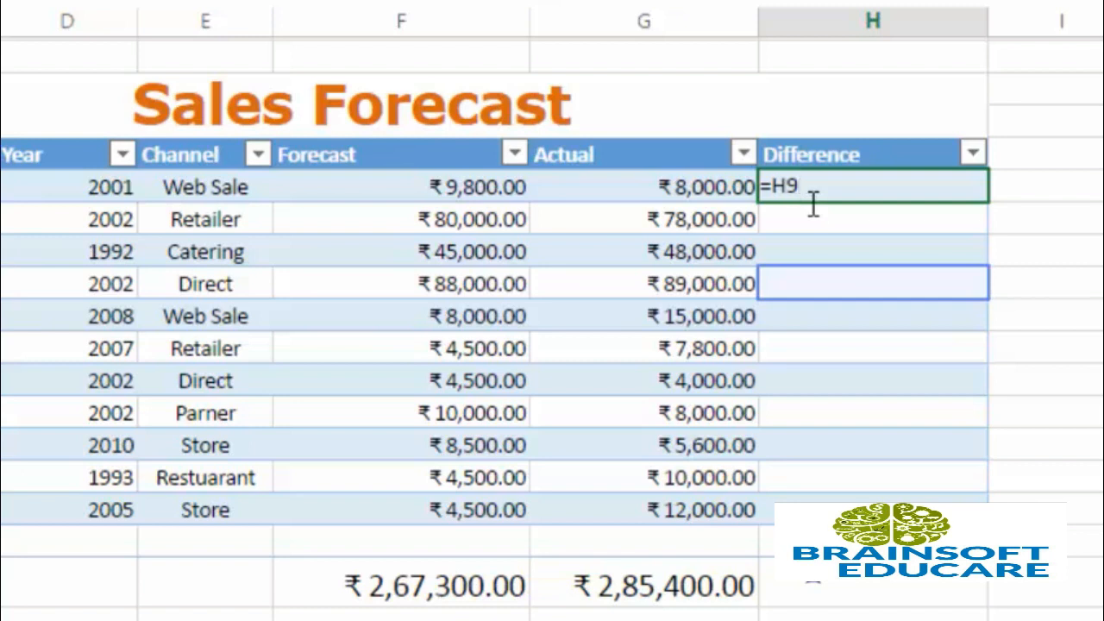
key("BackSpace")
key("BackSpace")
left_click(790, 233)
key("BackSpace")
key("BackSpace")
Complete the formula in H6 as =F6-G6 to subtract the actual from the forecast.
left_click(448, 188)
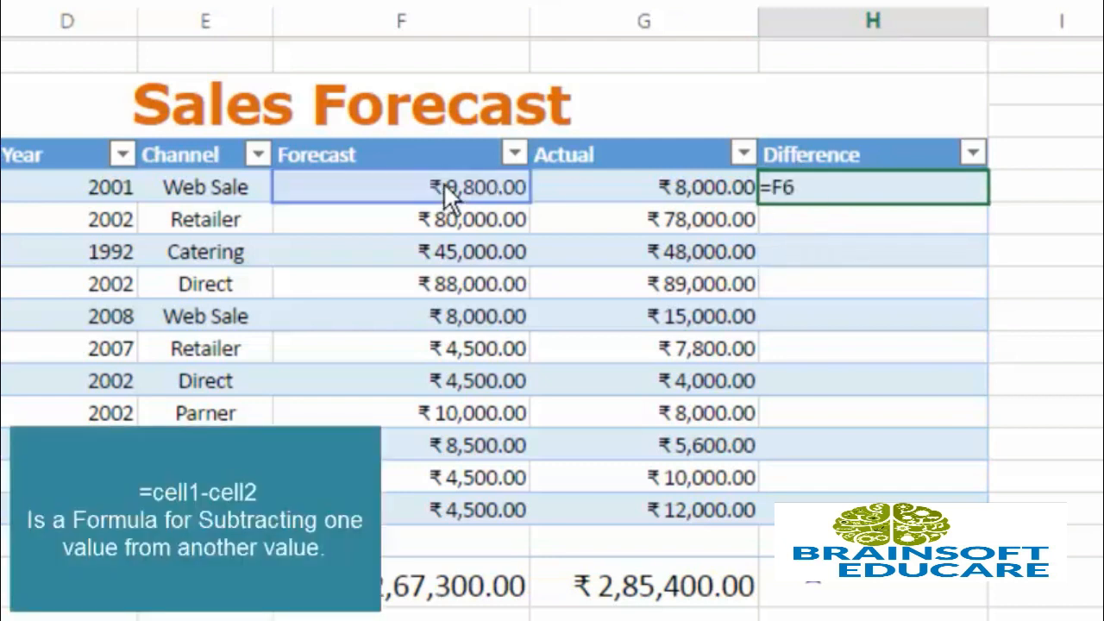
type("-")
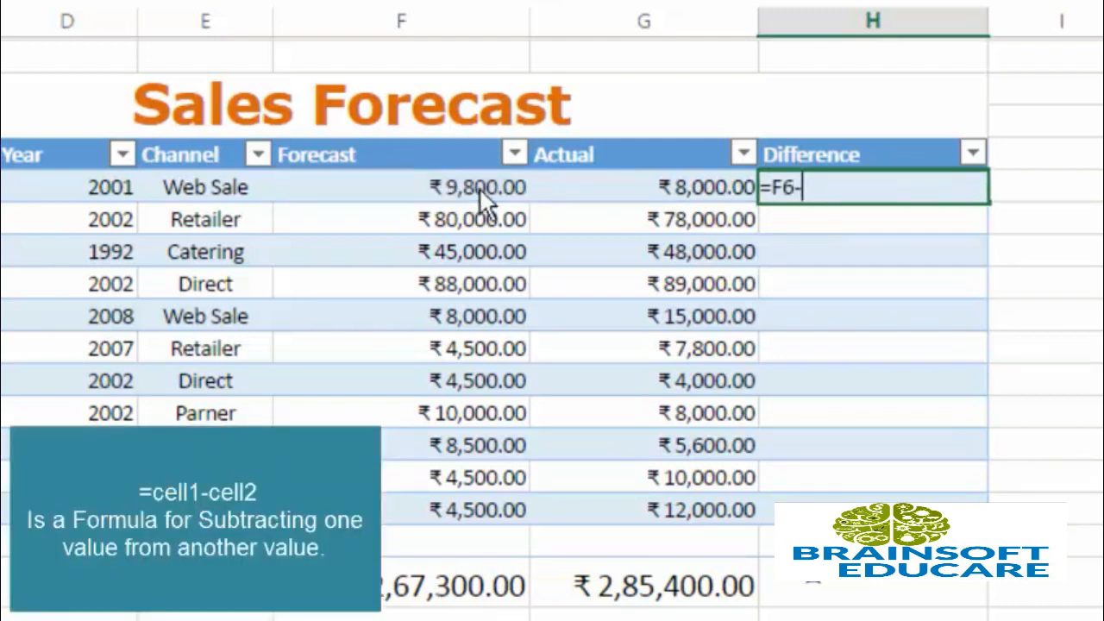
left_click(648, 185)
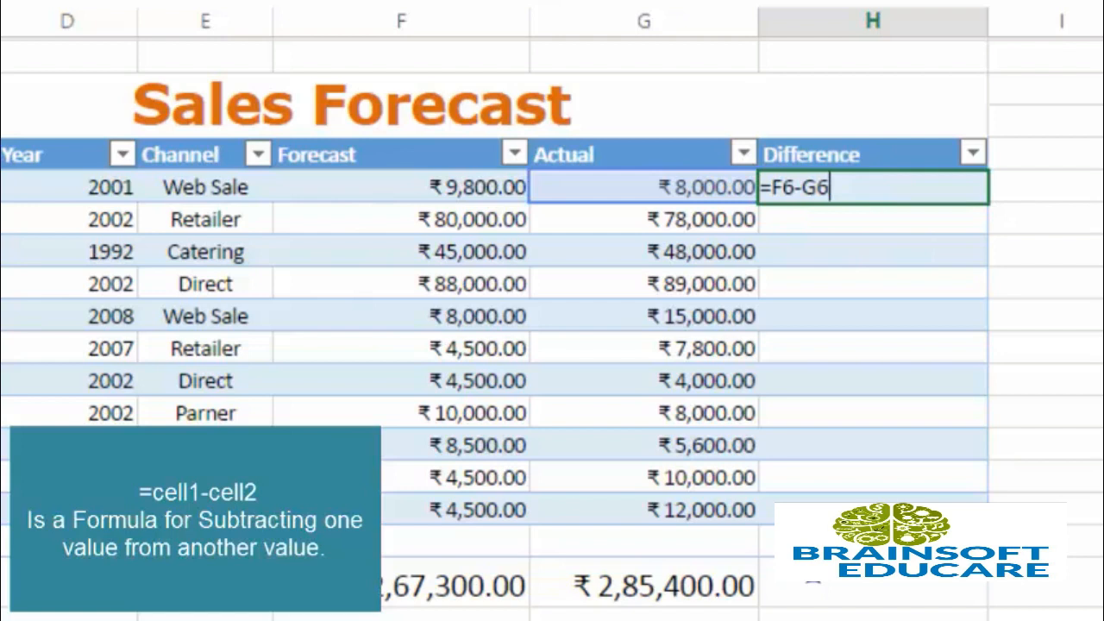
key("Return")
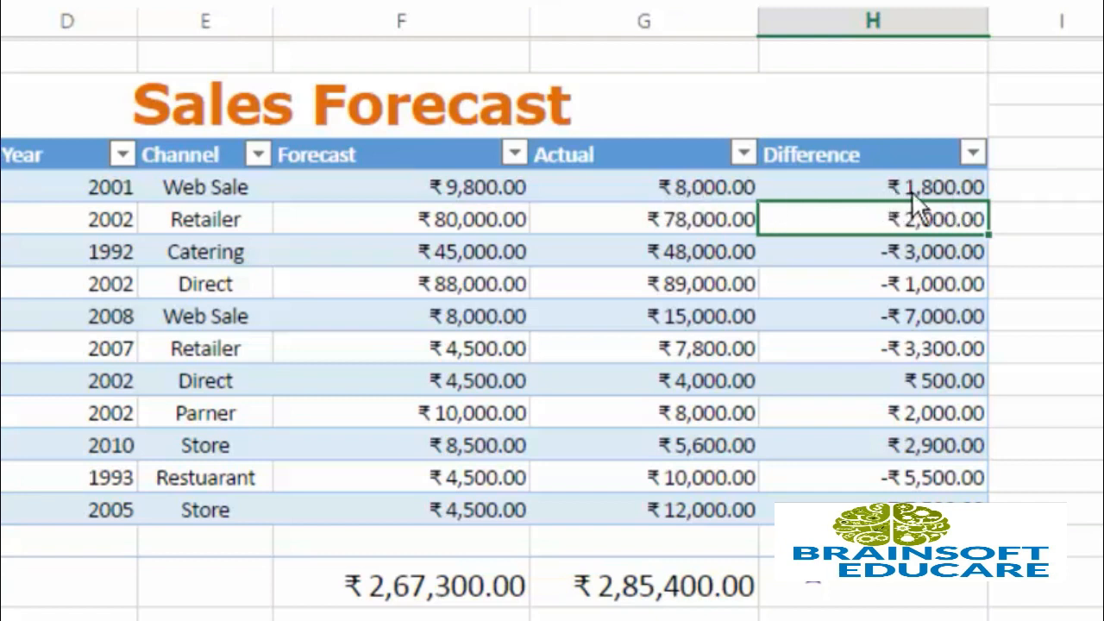
left_click(958, 191)
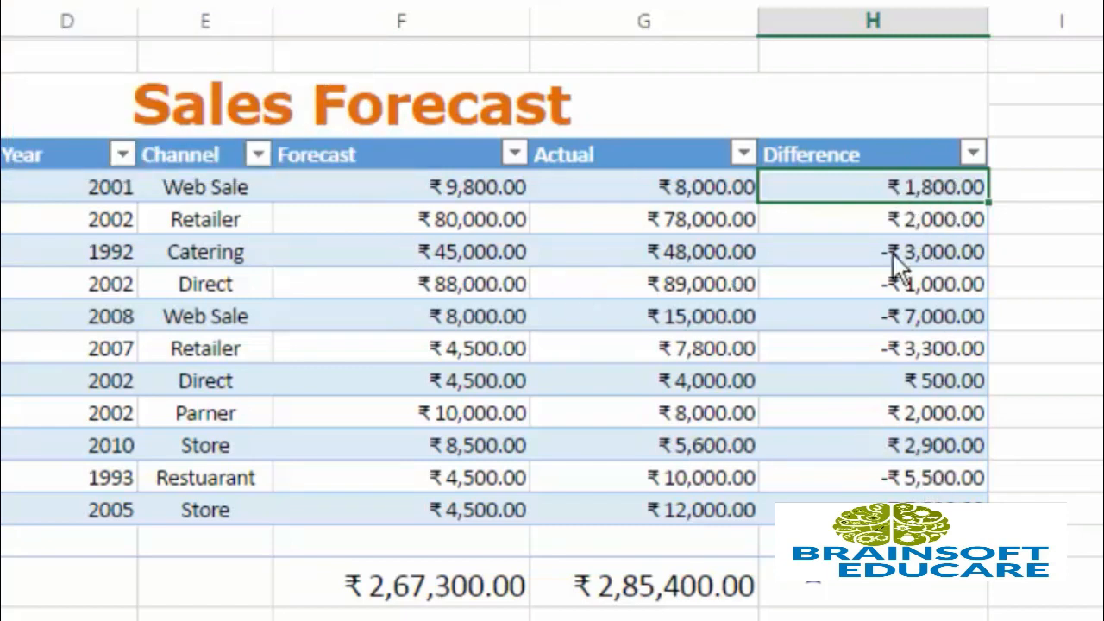
left_click(873, 541)
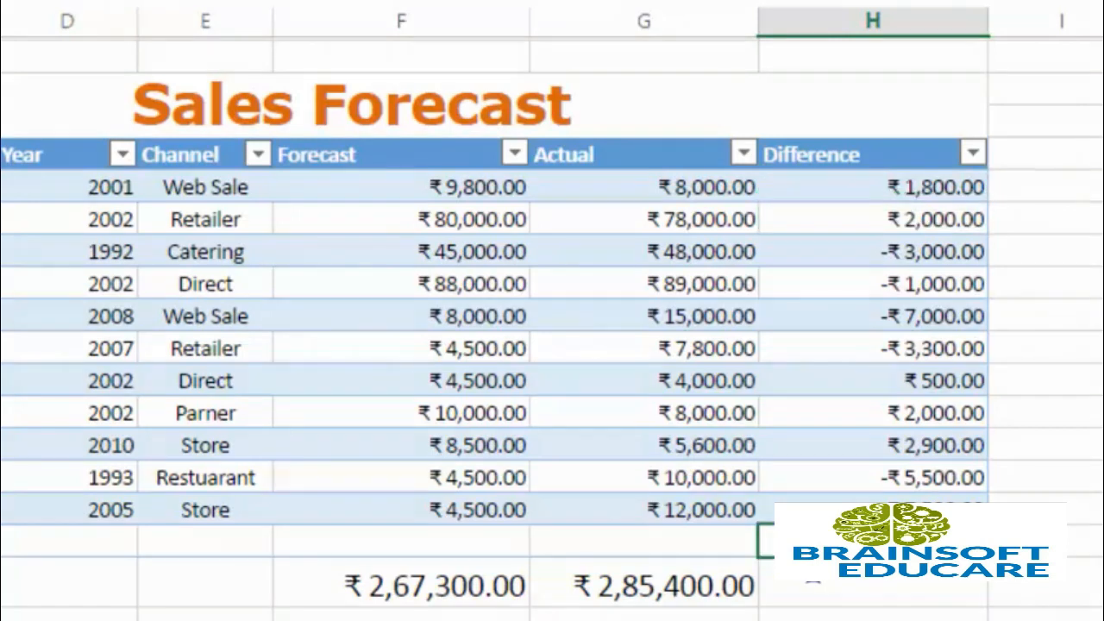
Enter the formula =F18-G18 in H18 to calculate the Grand Total row's difference.
left_click(913, 595)
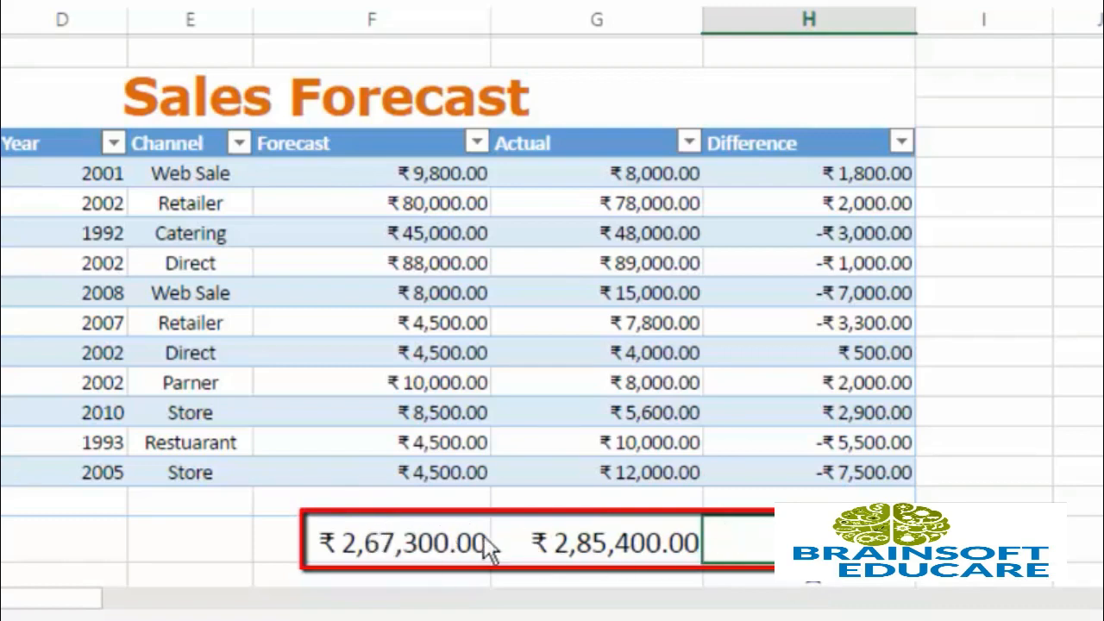
type("=")
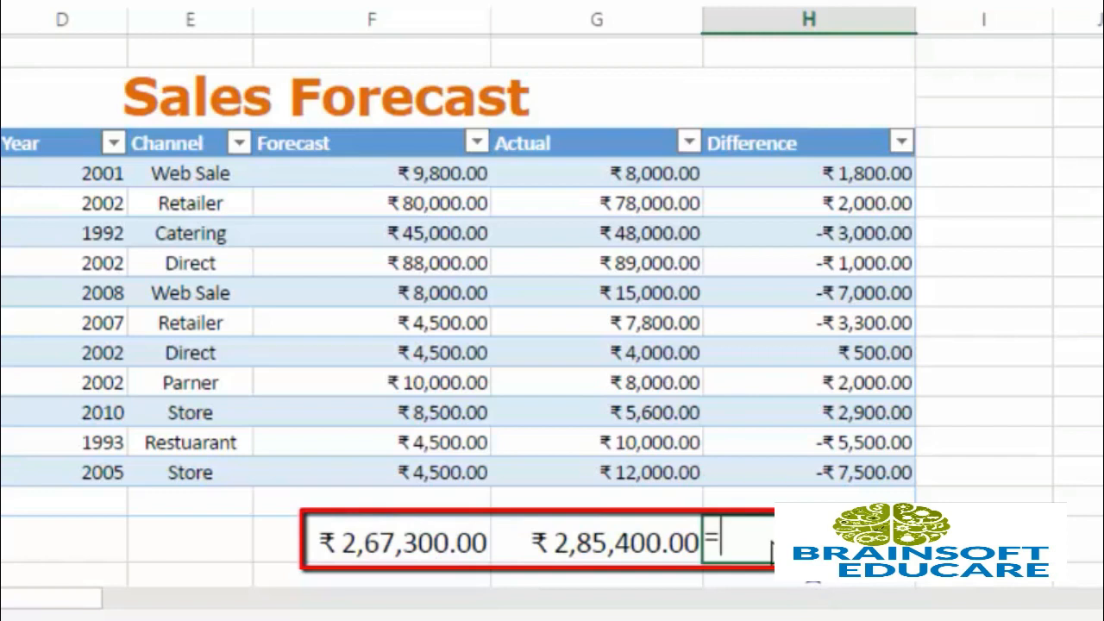
left_click(422, 540)
type("-")
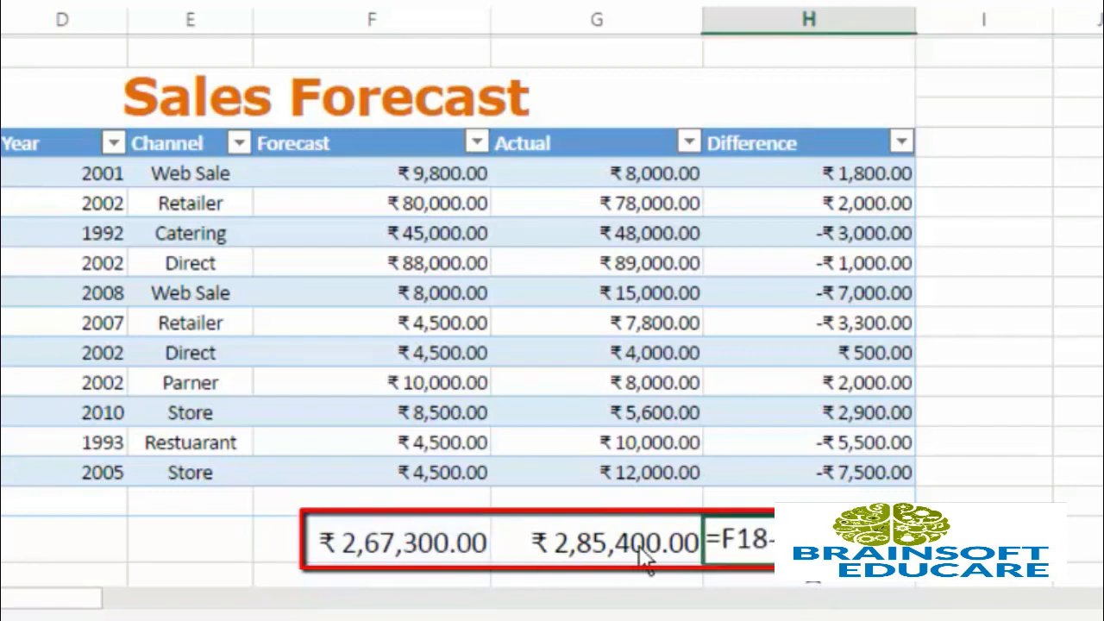
left_click(664, 548)
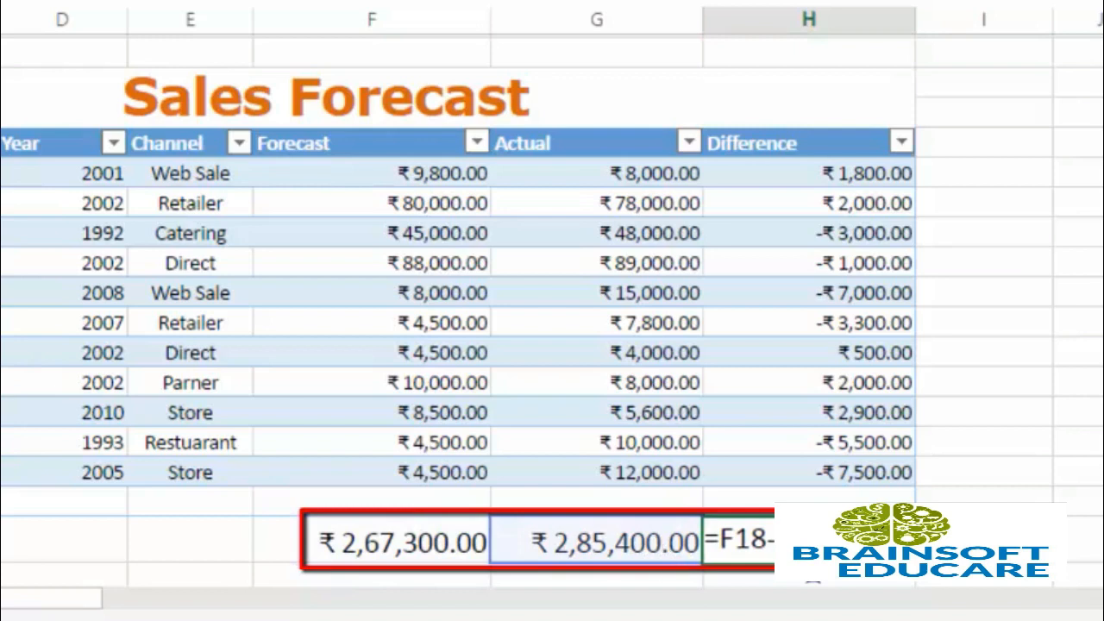
key("Return")
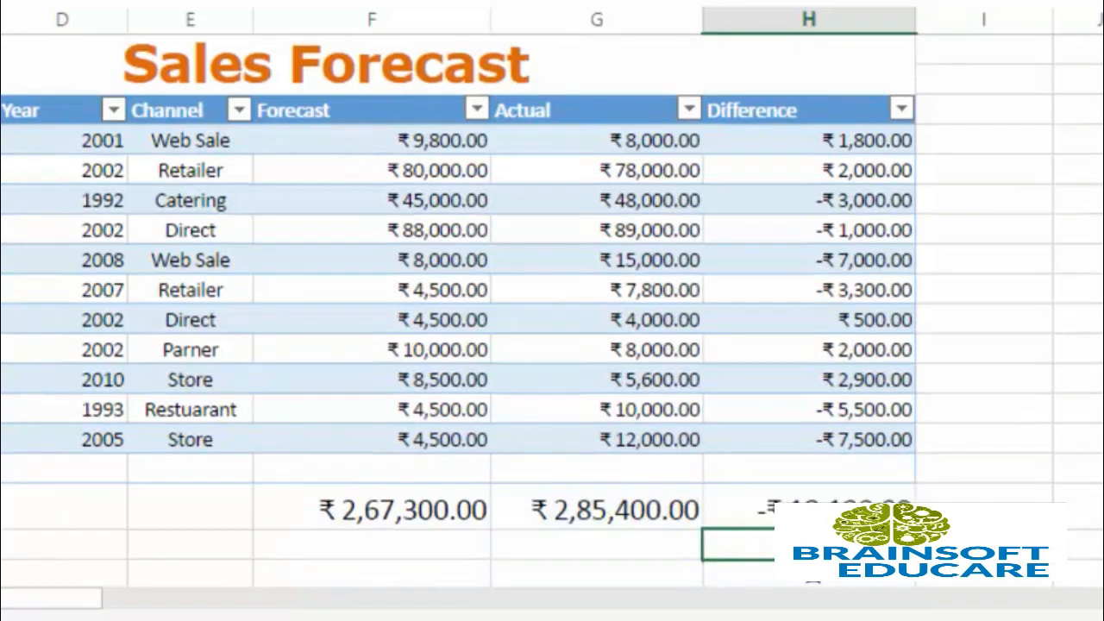
key("Up")
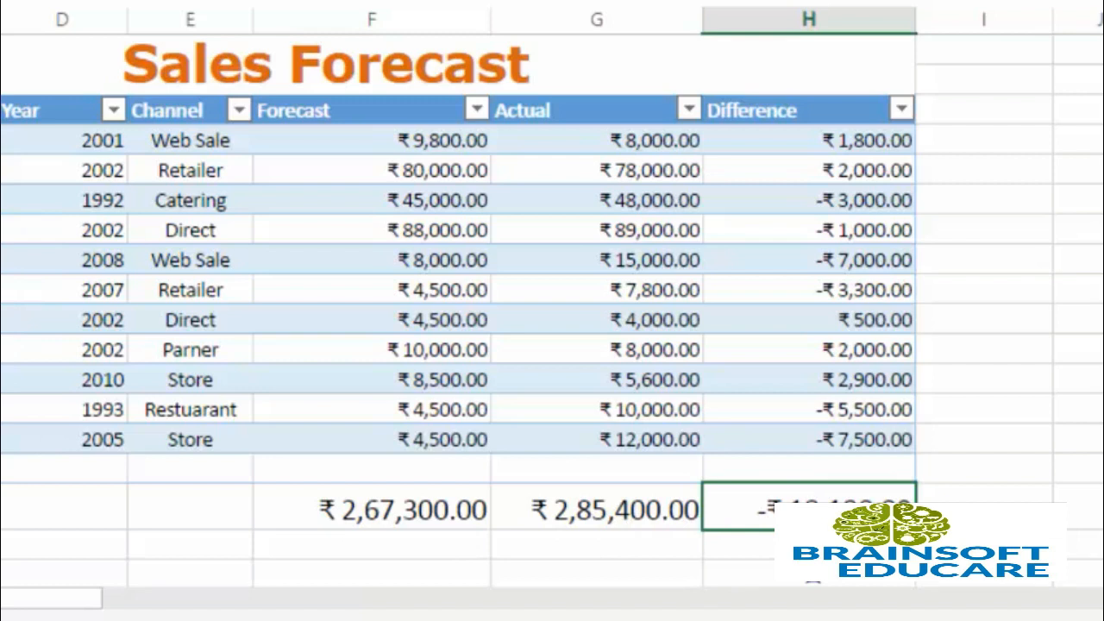
Enter the label Average in the Month column, two rows below Grand Total.
scroll(814, 577, "down", 2)
scroll(813, 576, "up", 2)
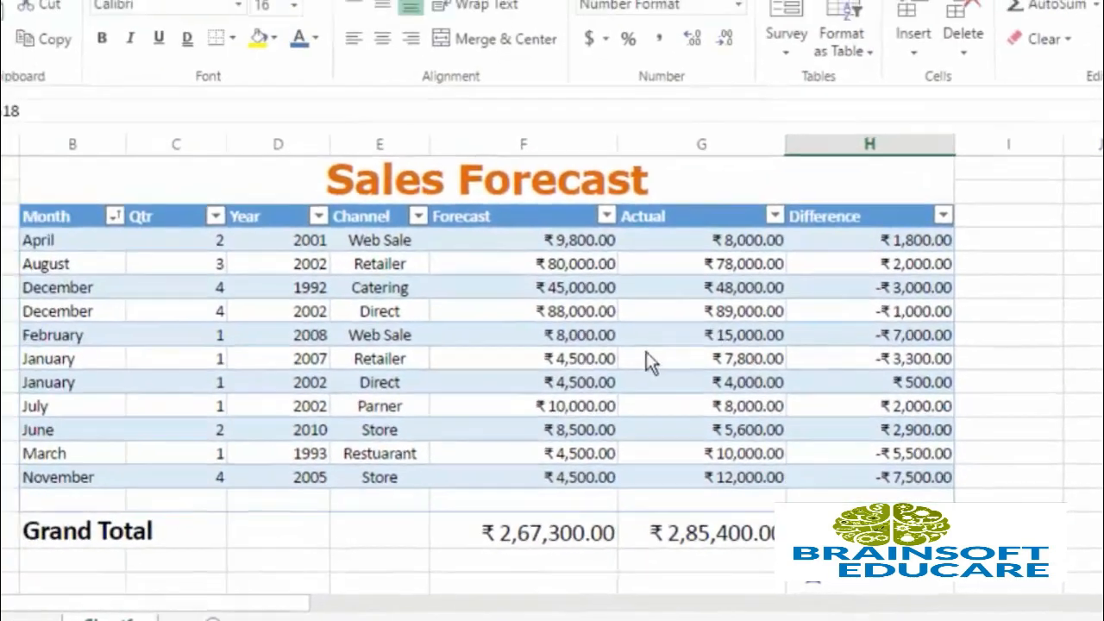
scroll(164, 535, "down", 2)
left_click(72, 469)
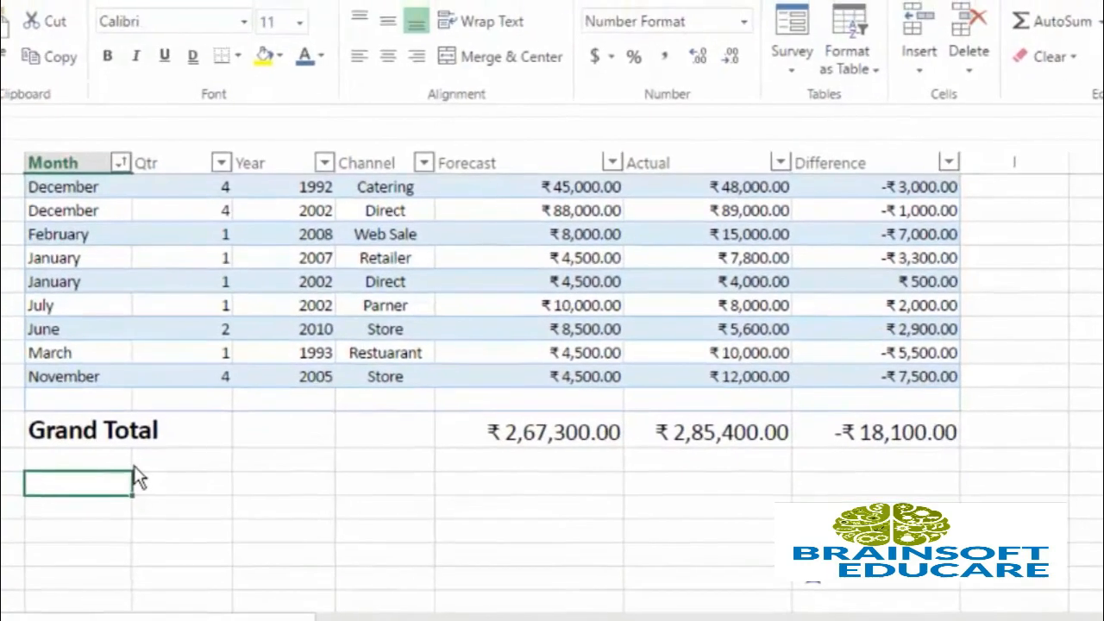
type("Average")
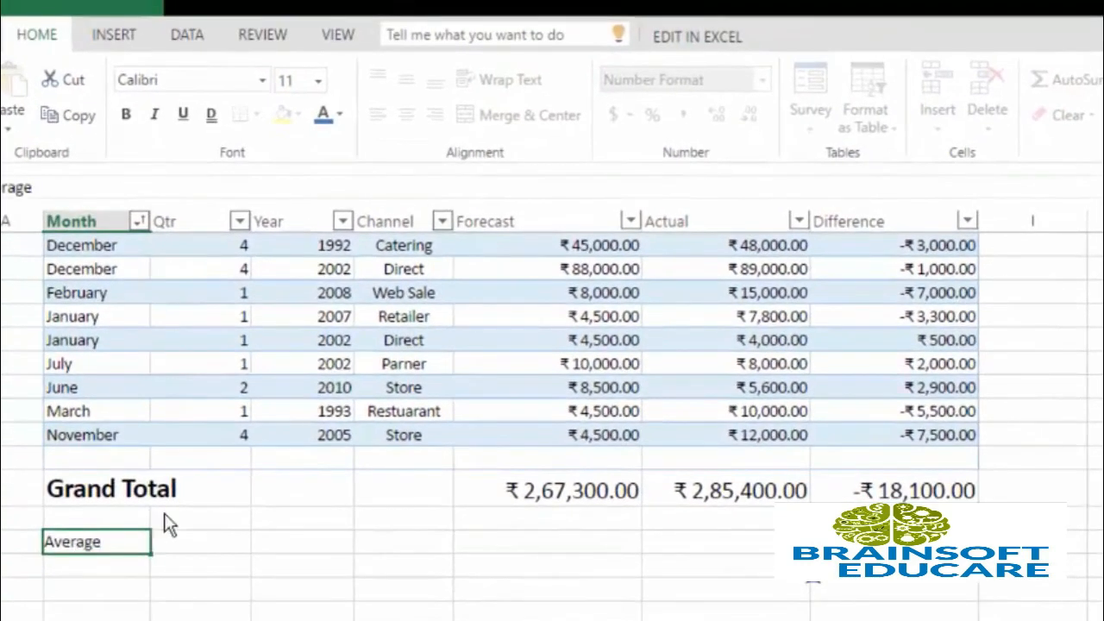
Format the Average label and its neighbouring Qtr cell as 16-point bold, merged into one cell and left-aligned.
left_click_drag(169, 541, 130, 542)
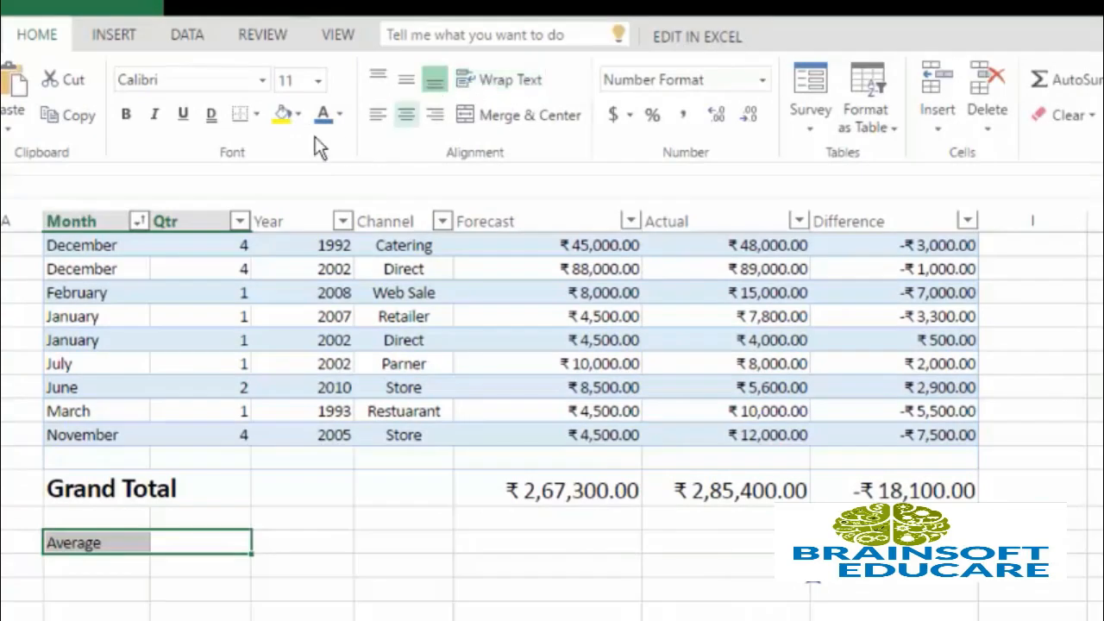
left_click(318, 81)
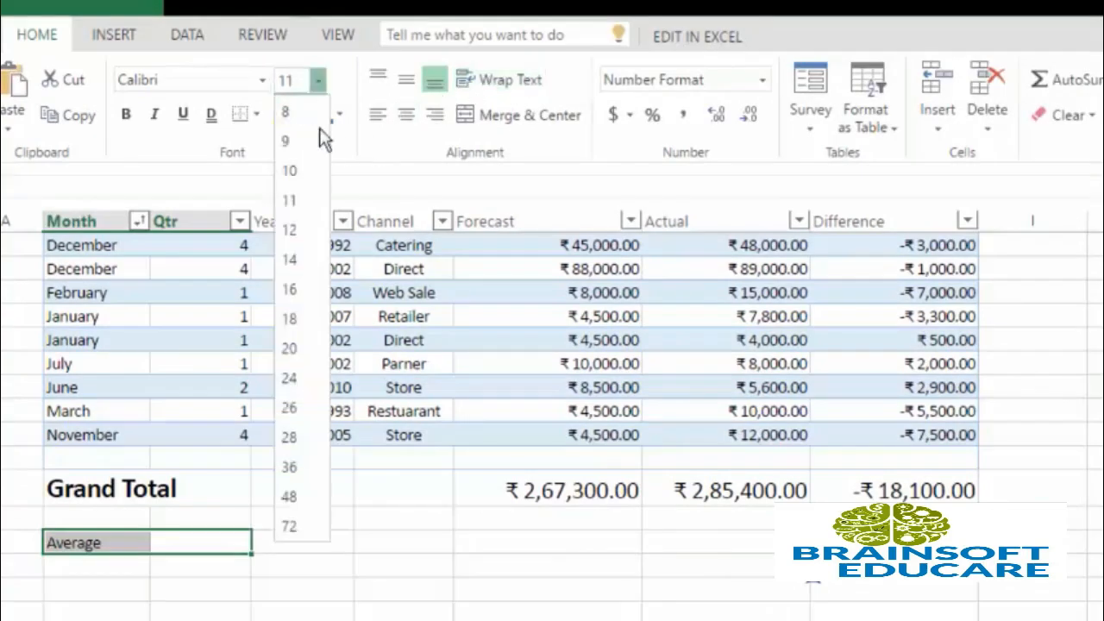
left_click(296, 289)
left_click(126, 114)
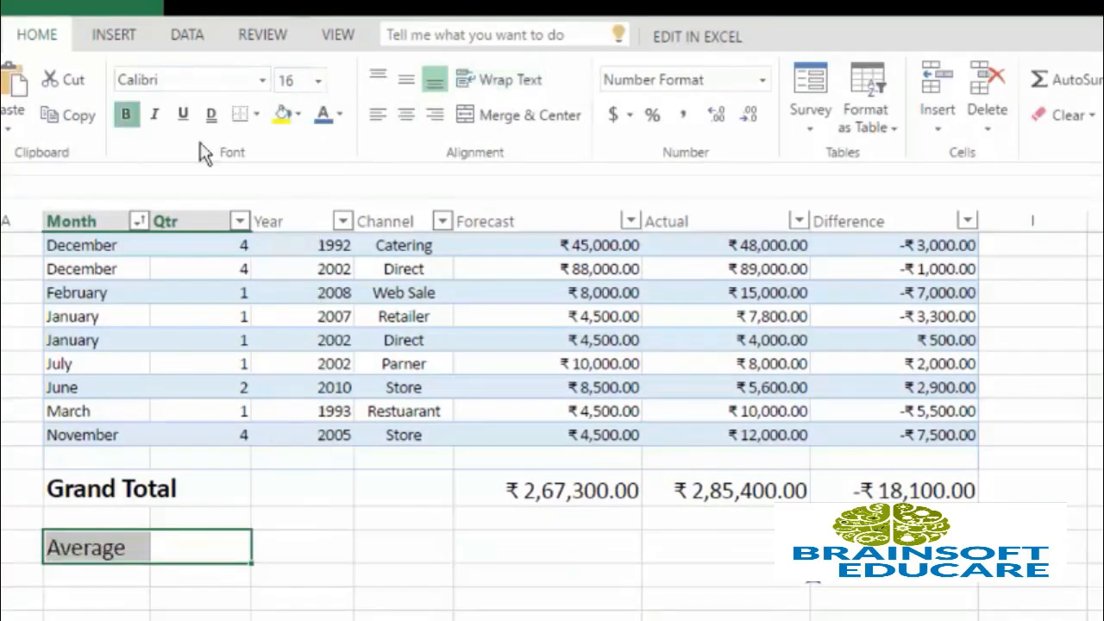
left_click(523, 115)
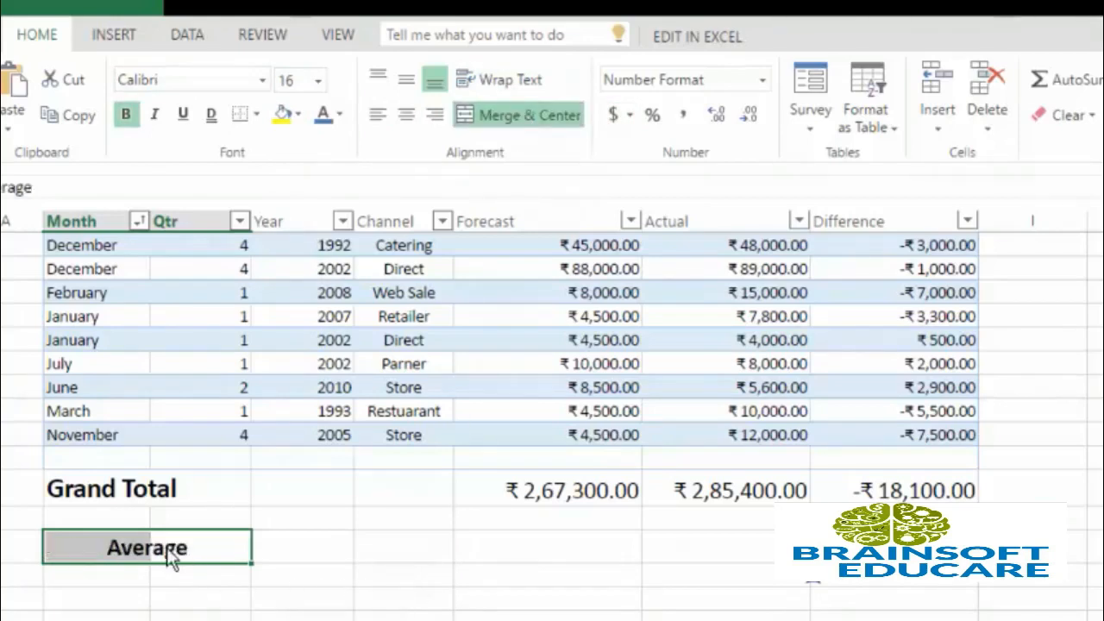
left_click(377, 115)
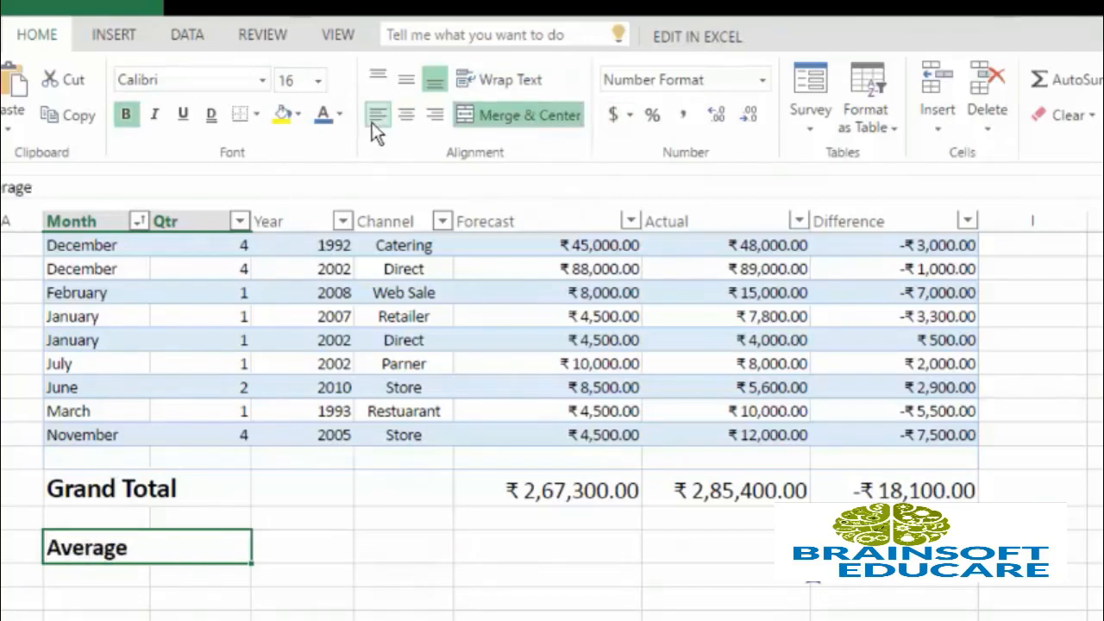
Set the Average label's font size to 18.
left_click(318, 80)
left_click(296, 315)
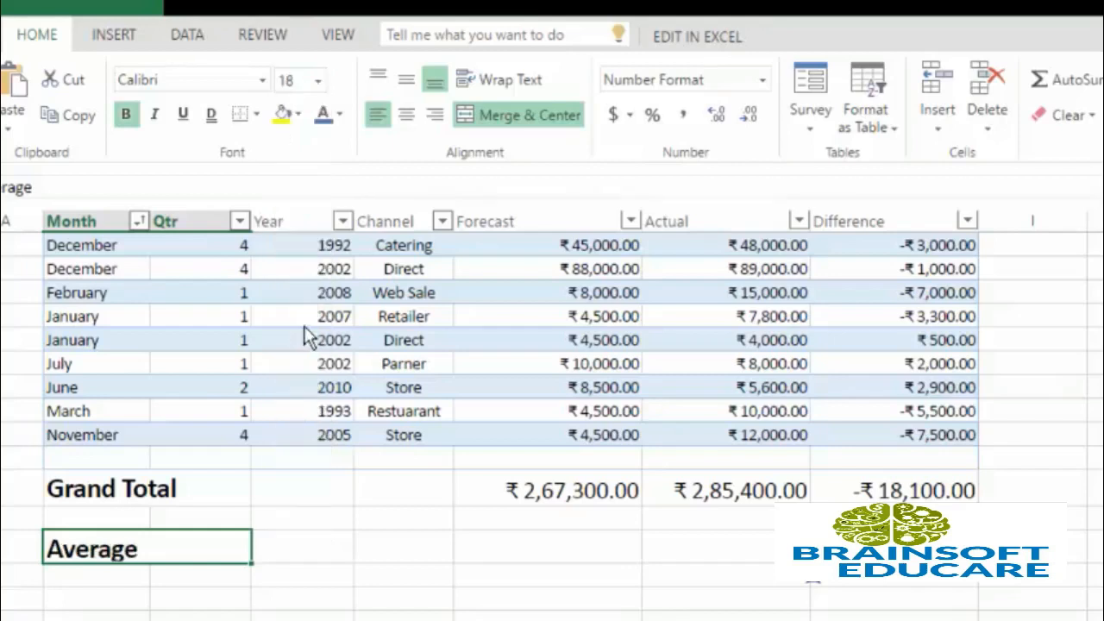
left_click(318, 80)
left_click(309, 319)
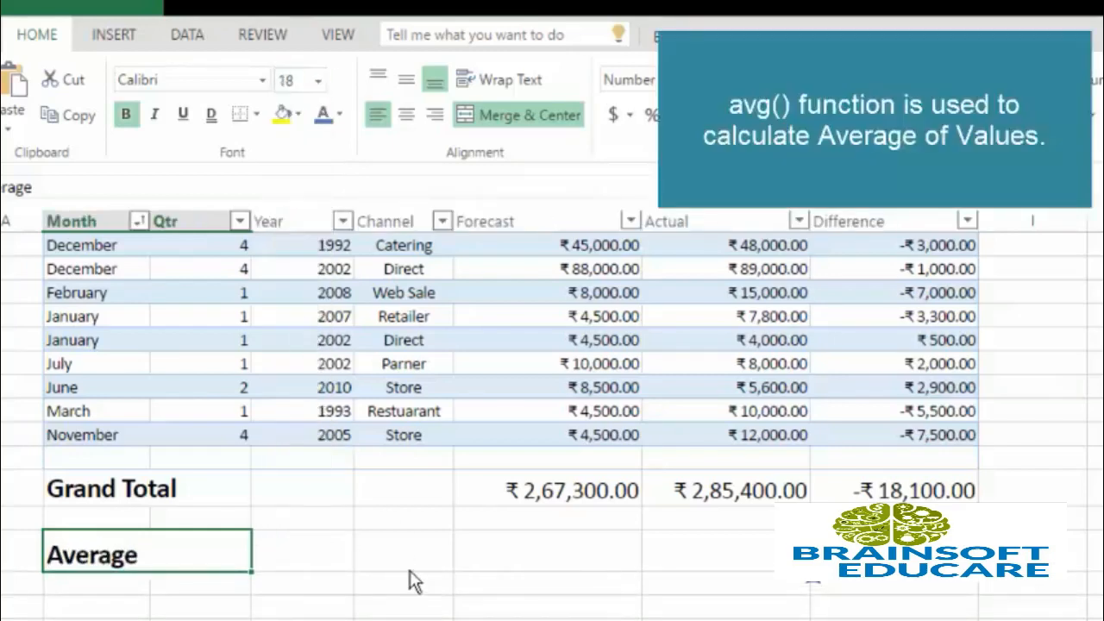
Insert the AutoSum Average function in the Average row's Forecast cell, F20.
left_click(270, 550)
left_click(582, 561)
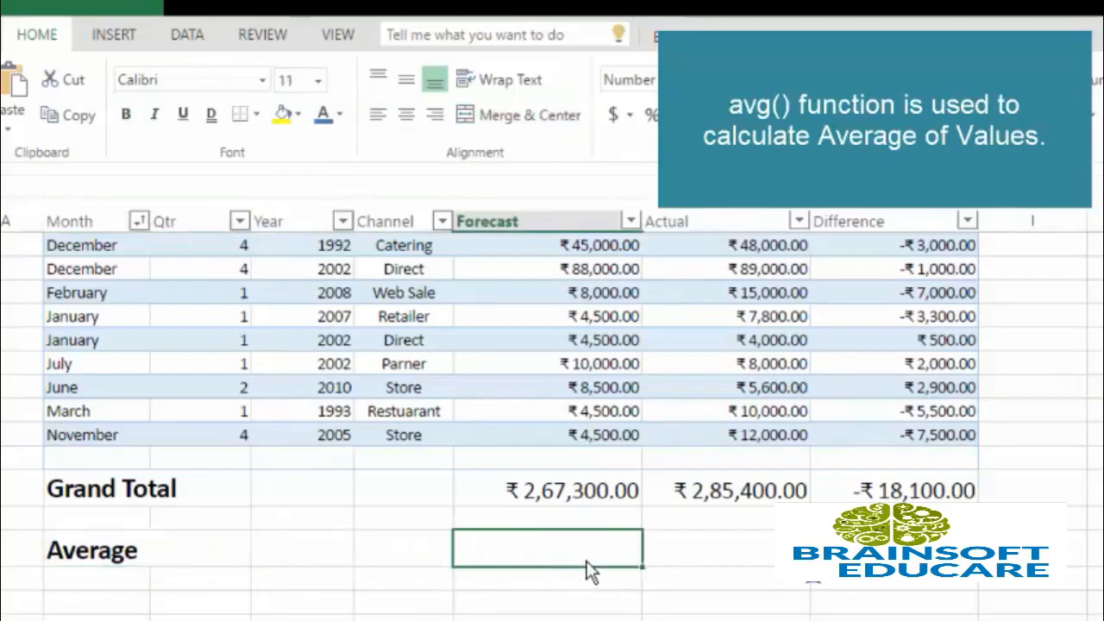
scroll(560, 353, "up", 3)
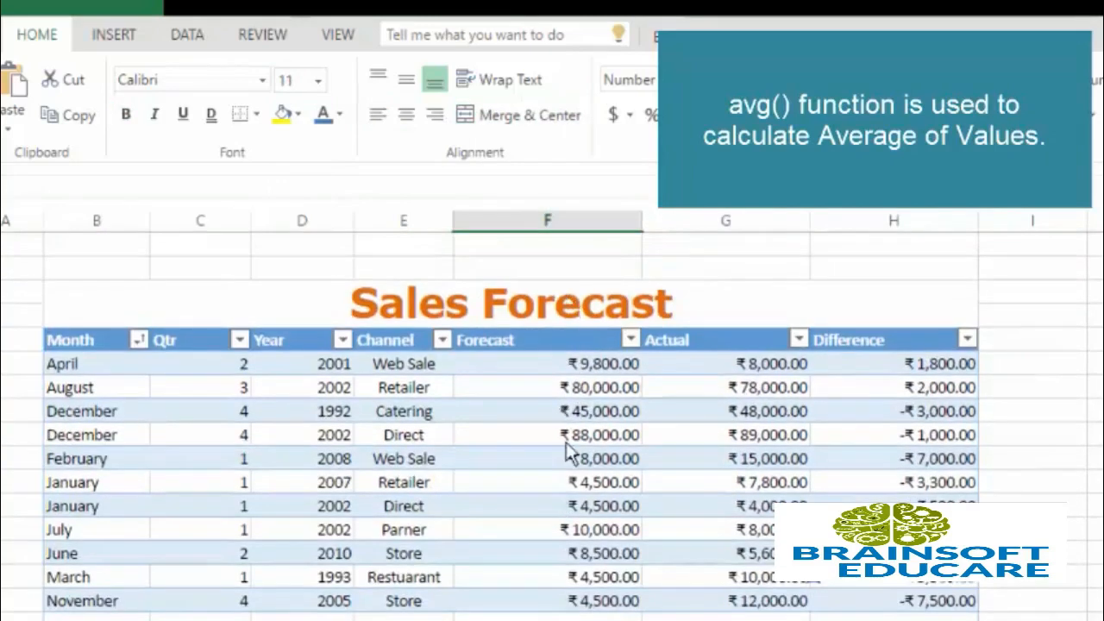
scroll(606, 557, "down", 3)
scroll(608, 535, "up", 2)
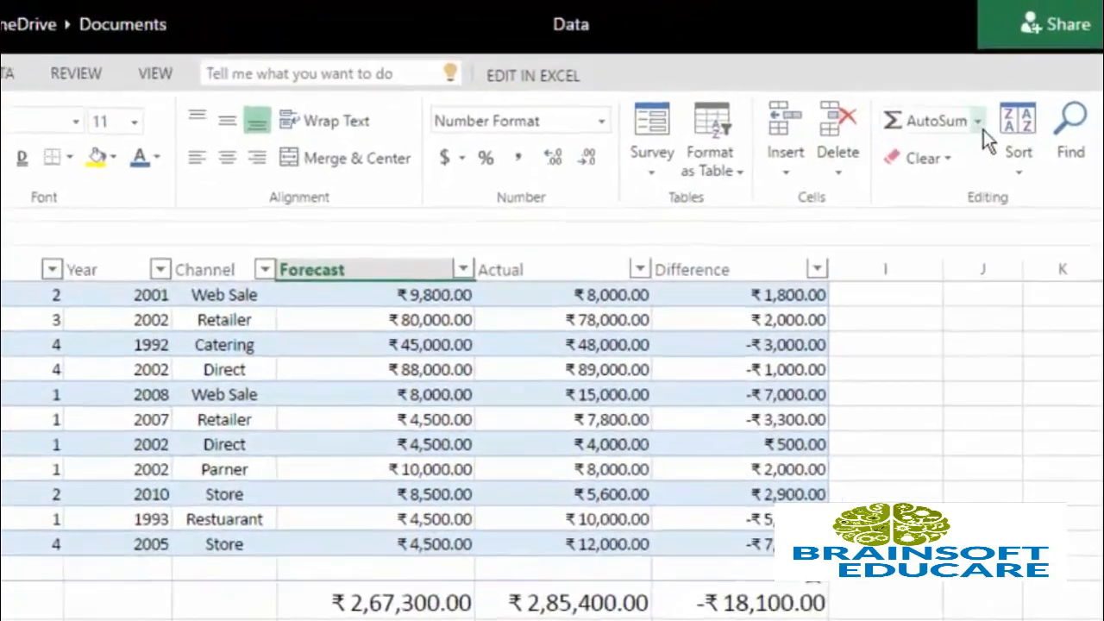
left_click(996, 107)
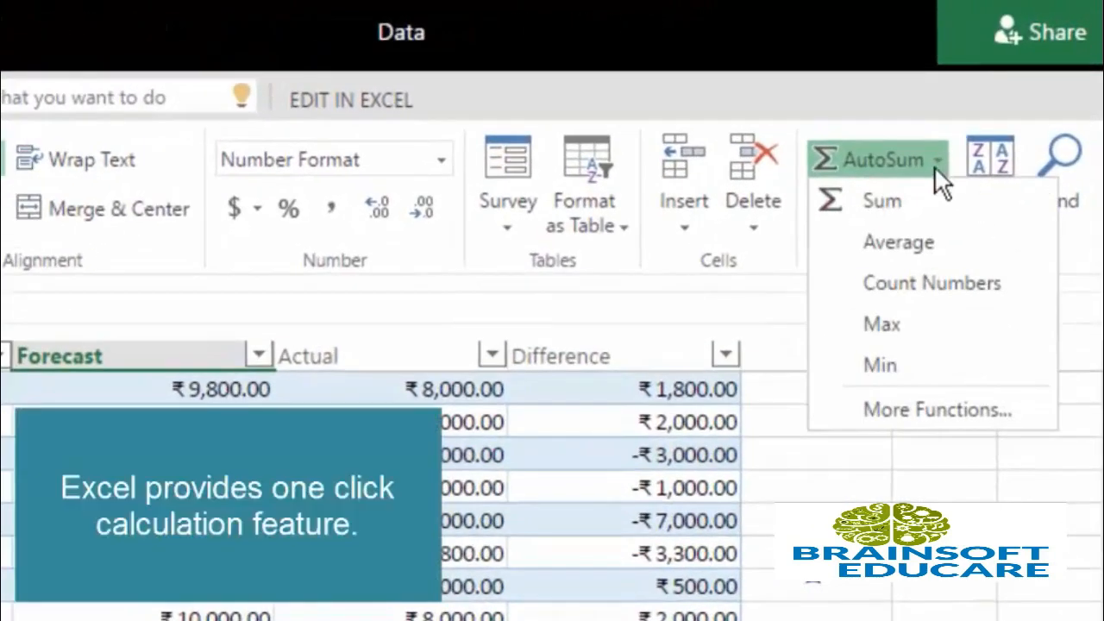
left_click(914, 250)
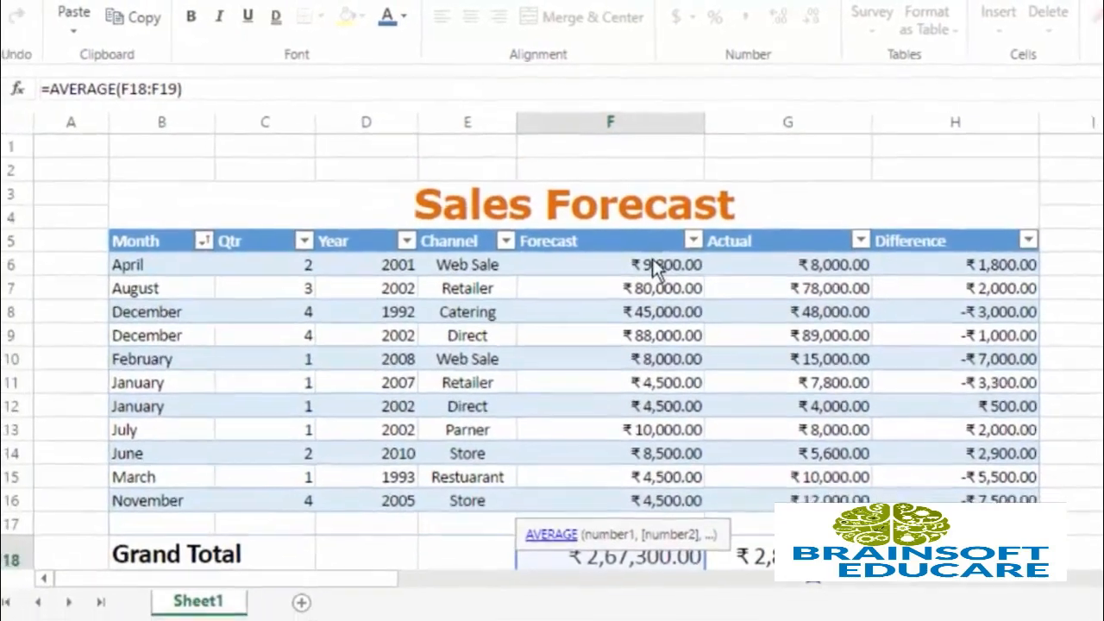
Set the averaged range to the monthly Forecast values F6:F16 and enter the formula =AVERAGE(F6:F16).
left_click_drag(639, 155, 656, 376)
left_click_drag(669, 462, 670, 493)
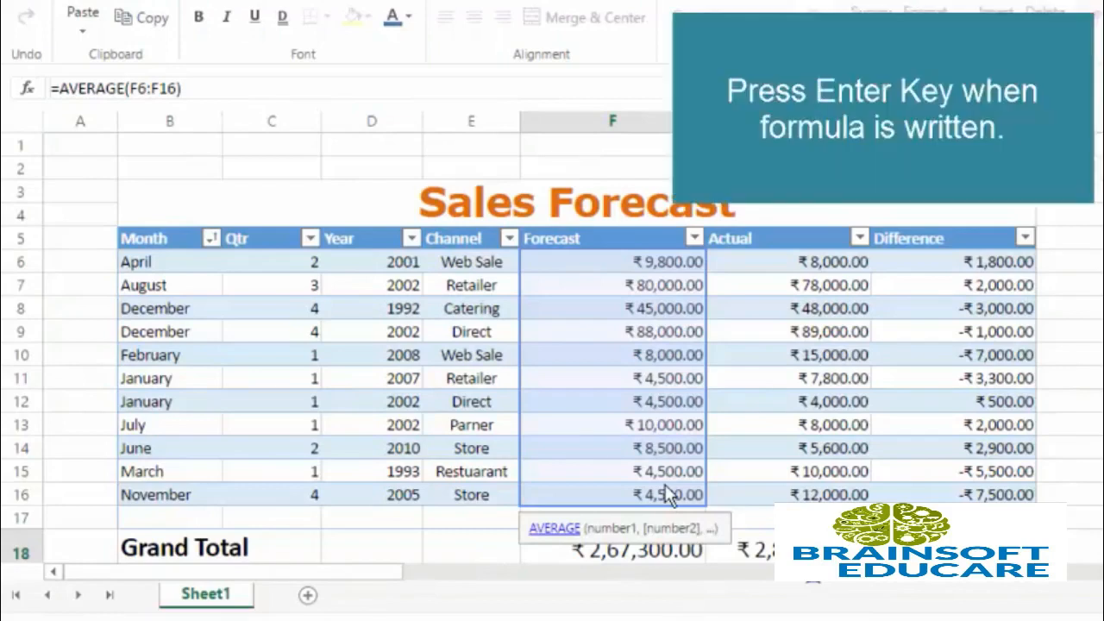
scroll(934, 400, "down", 3)
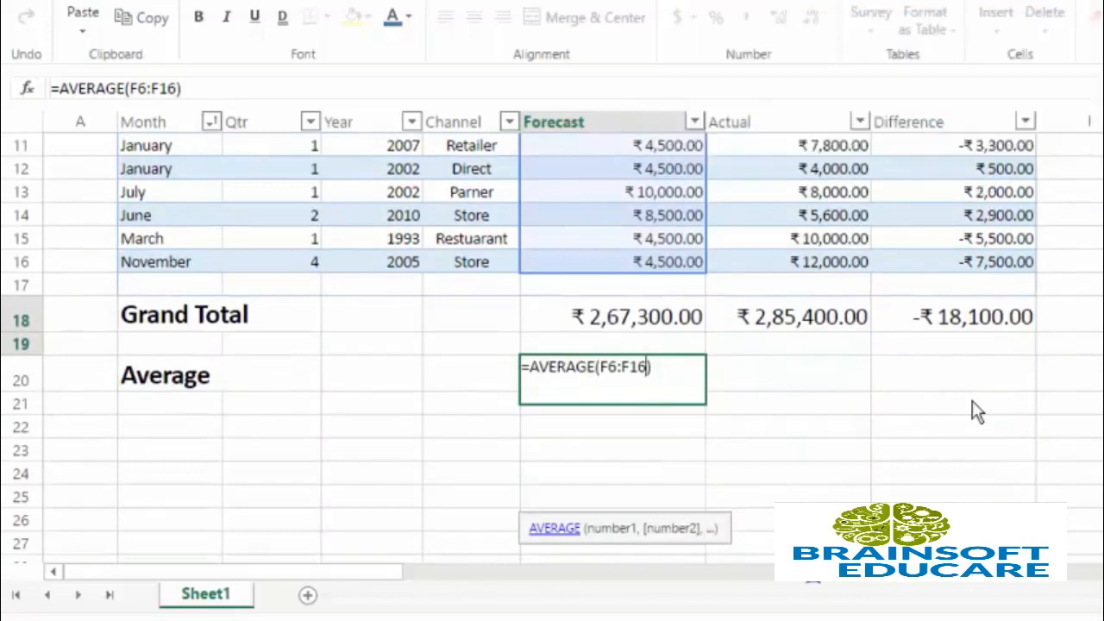
key("Return")
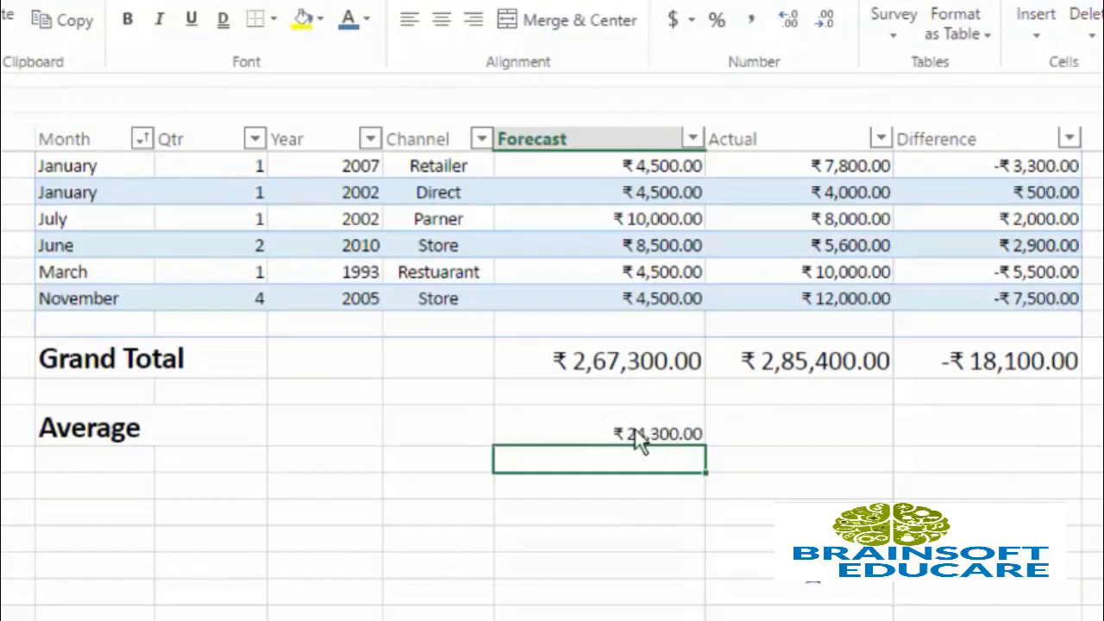
Fill the Forecast average formula across into the Actual column's cell of the Average row.
left_click(681, 439)
left_click_drag(706, 444, 850, 486)
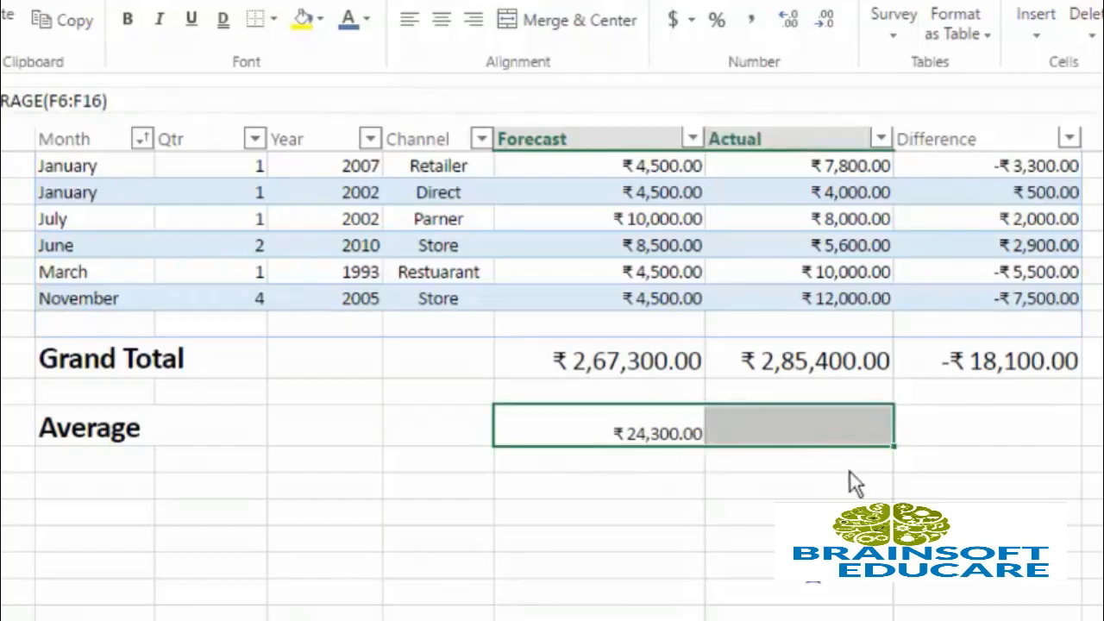
scroll(814, 290, "up", 2)
scroll(814, 252, "up", 1)
scroll(828, 414, "down", 3)
scroll(812, 423, "up", 2)
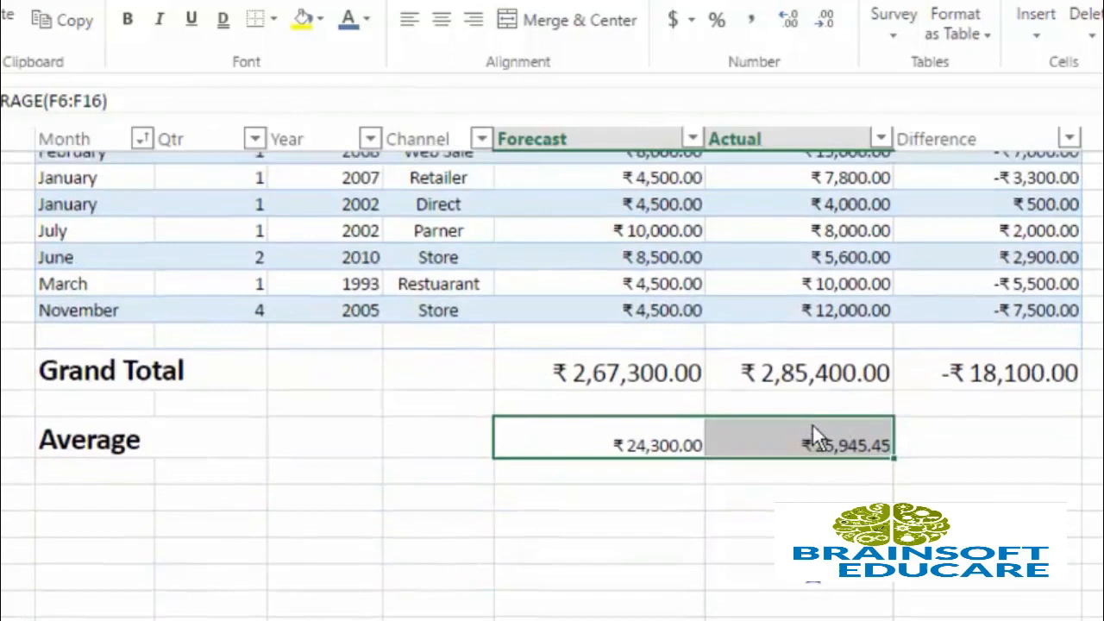
Compare the Average row's Forecast and Actual formulas, and review the functions offered by AutoSum.
left_click(806, 559)
left_click(643, 558)
left_click(804, 566)
left_click(672, 558)
left_click(807, 565)
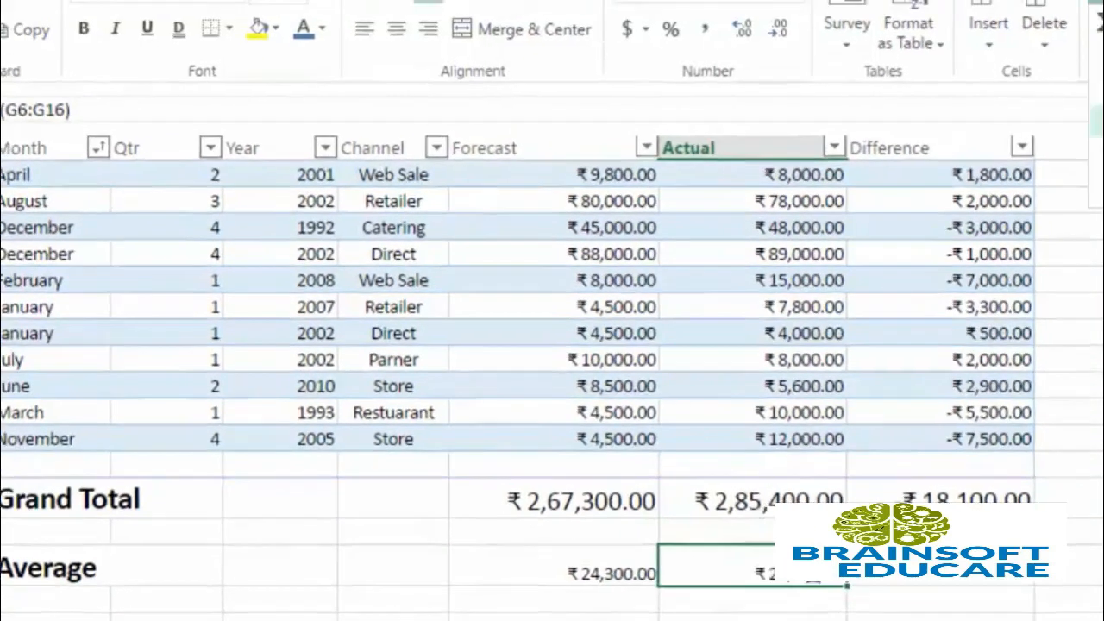
left_click(1103, 0)
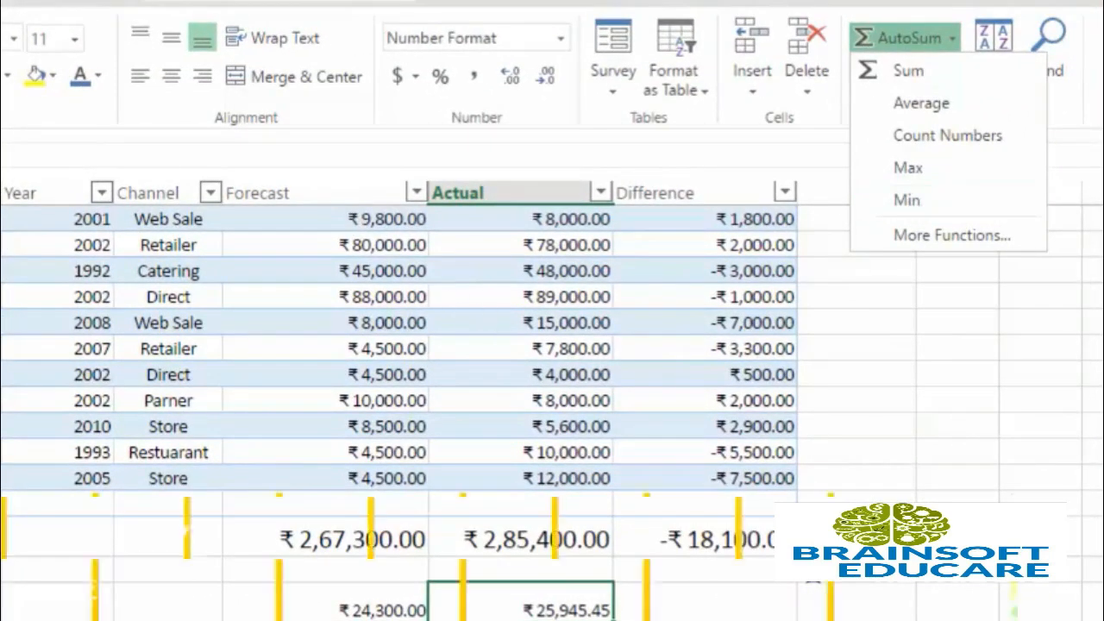
key("Escape")
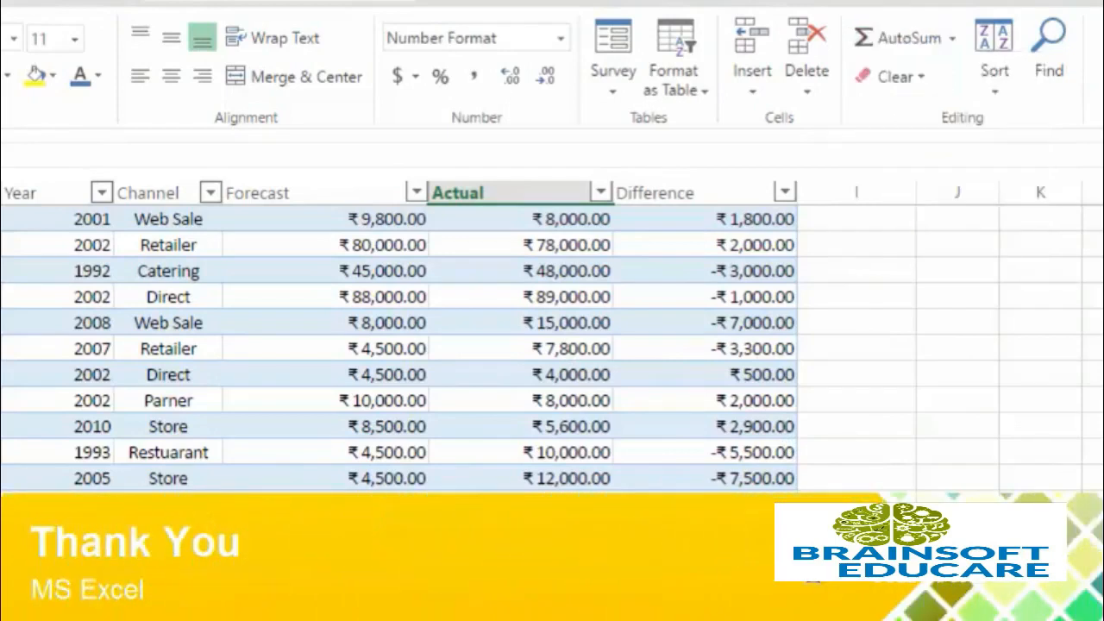